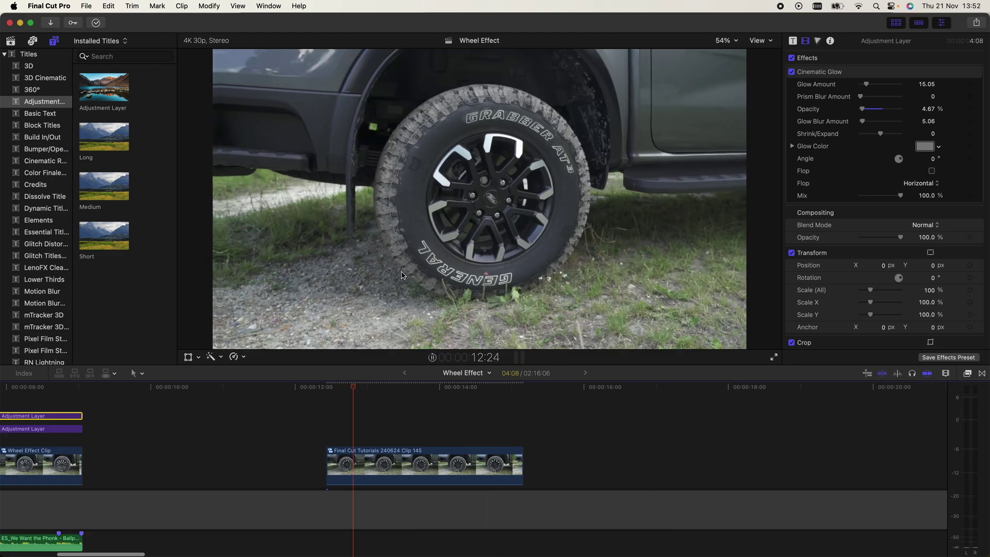
Step: Duplicate the wheel clip directly above the original and add a Magnetic Mask to the upper copy
{"action": "left_click_drag", "start_coordinate": [369, 386], "coordinate": [332, 386]}
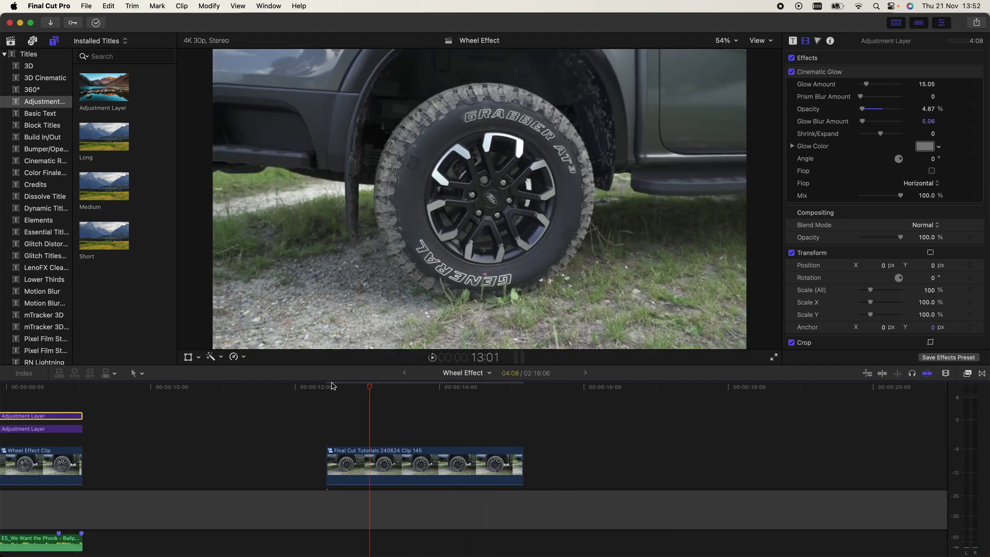
{"action": "left_click_drag", "start_coordinate": [374, 466], "coordinate": [374, 423]}
{"action": "left_click", "coordinate": [384, 423]}
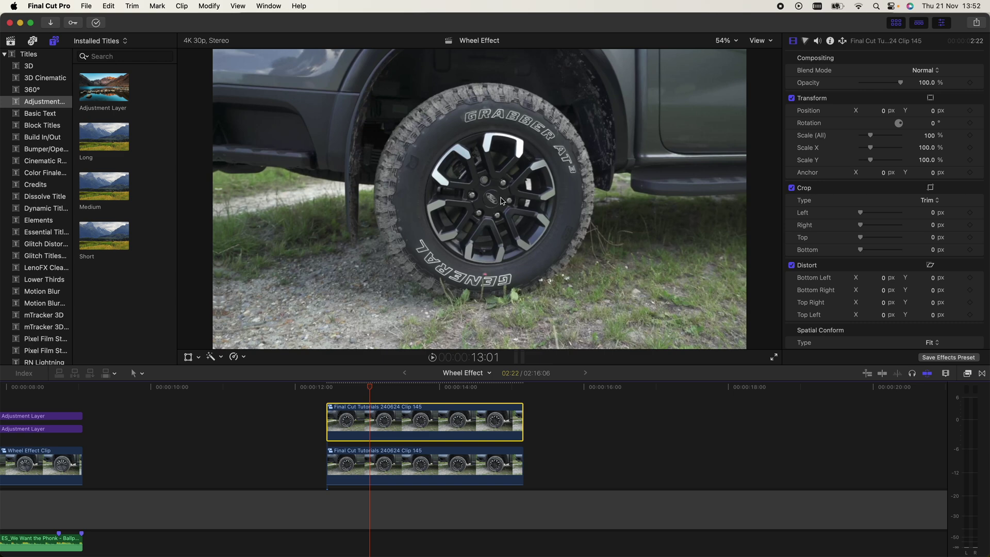
{"action": "left_click", "coordinate": [214, 359]}
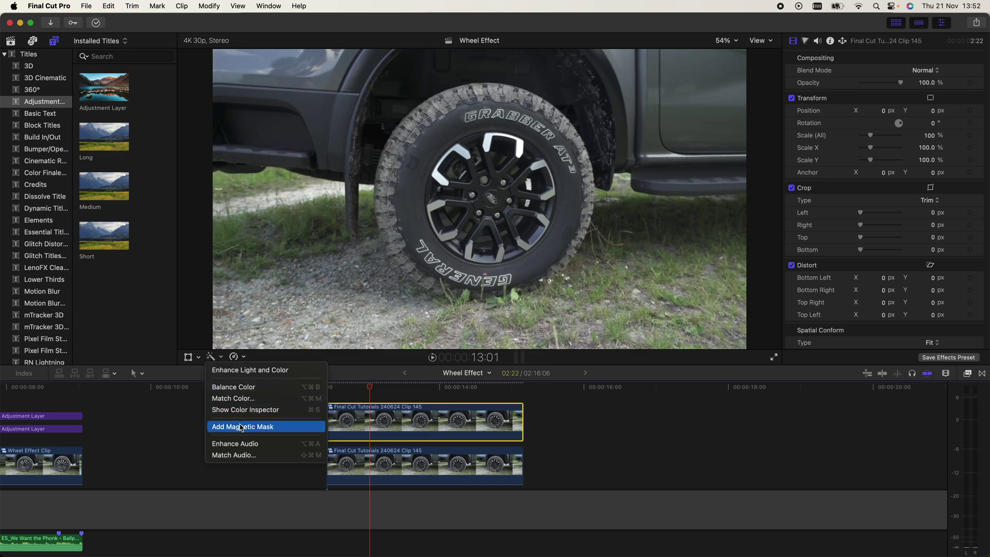
{"action": "left_click", "coordinate": [285, 427]}
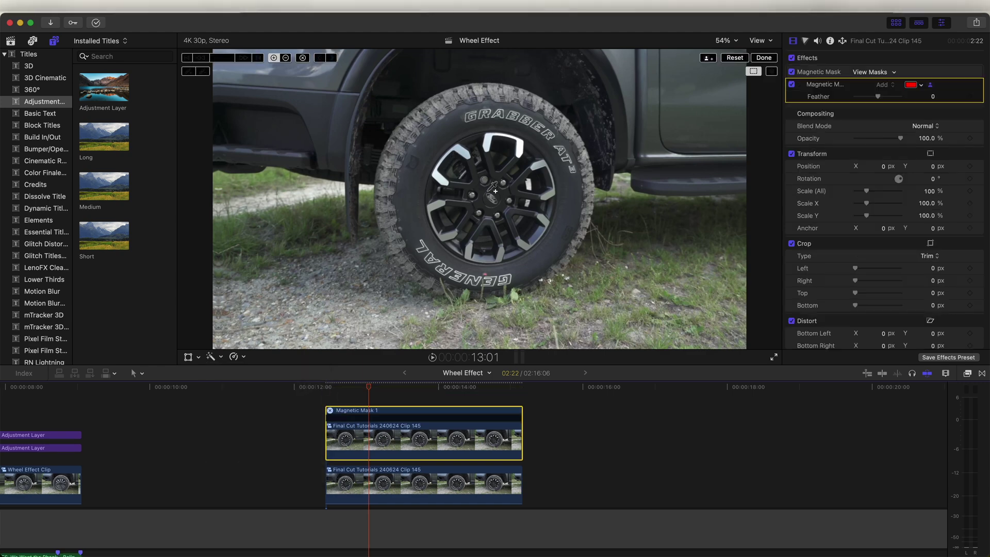
Step: Mask only the wheel rim by including the hub and excluding the surrounding tyre and wheel arch, and analyze the mask through the clip
{"action": "left_click", "coordinate": [487, 190]}
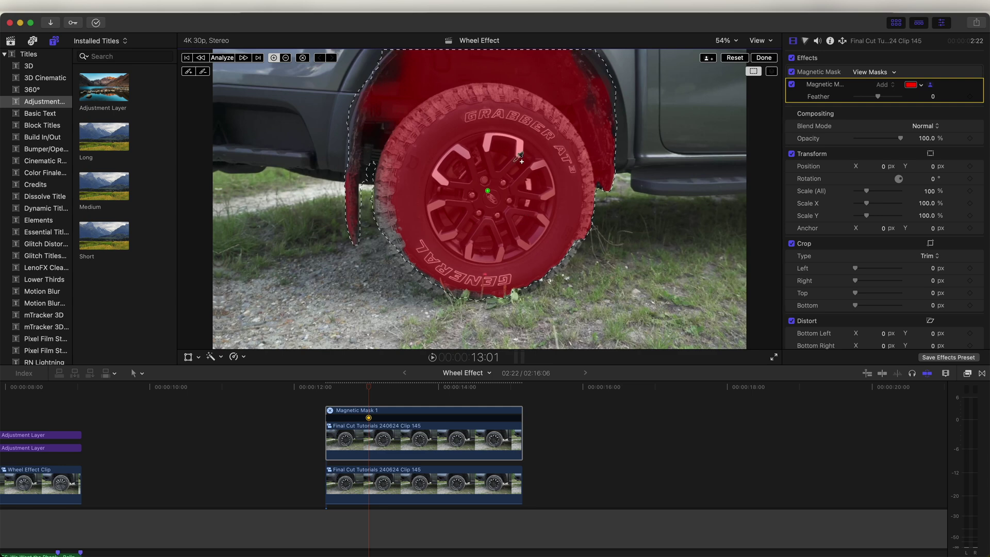
{"action": "left_click", "coordinate": [539, 139]}
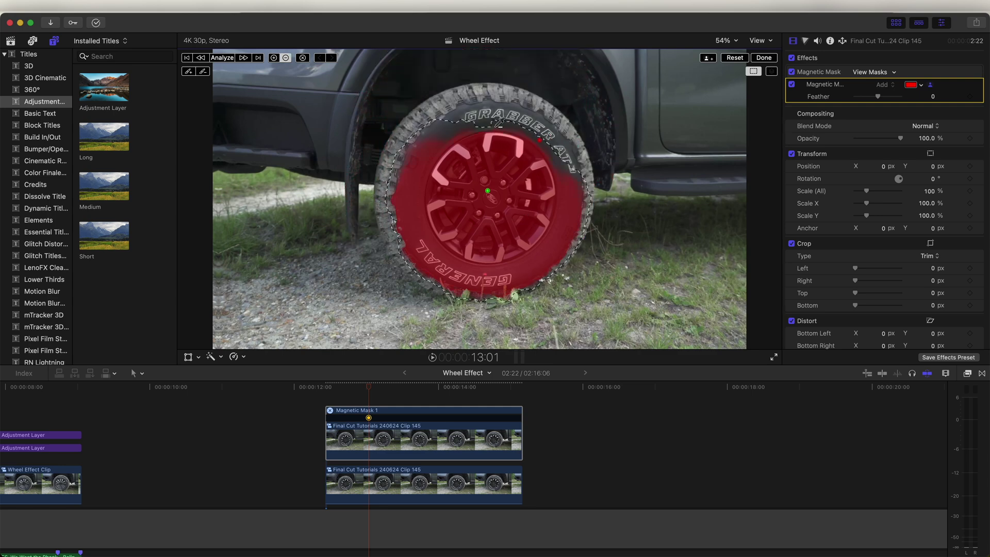
{"action": "left_click", "coordinate": [438, 142]}
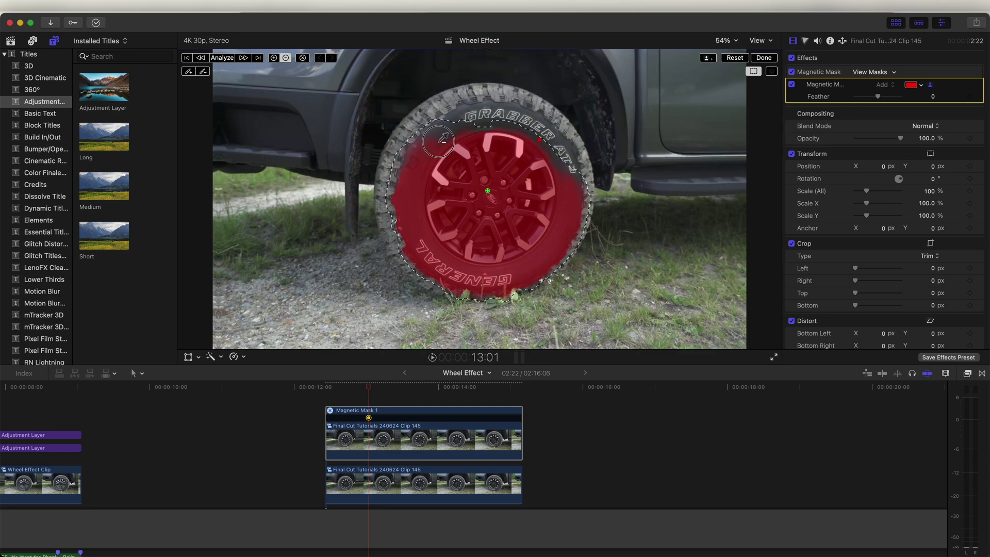
{"action": "left_click", "coordinate": [420, 212], "text": "alt"}
{"action": "left_click", "coordinate": [483, 268], "text": "alt"}
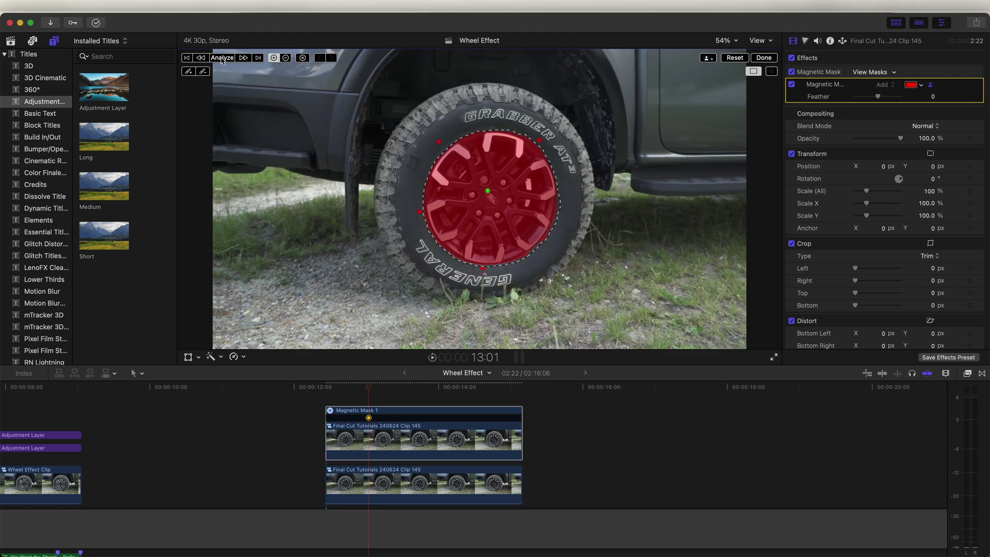
{"action": "left_click", "coordinate": [222, 58]}
Step: Check the rim mask along the clip, add missed rim areas on the frames that need it, and finish mask editing
{"action": "left_click", "coordinate": [343, 386]}
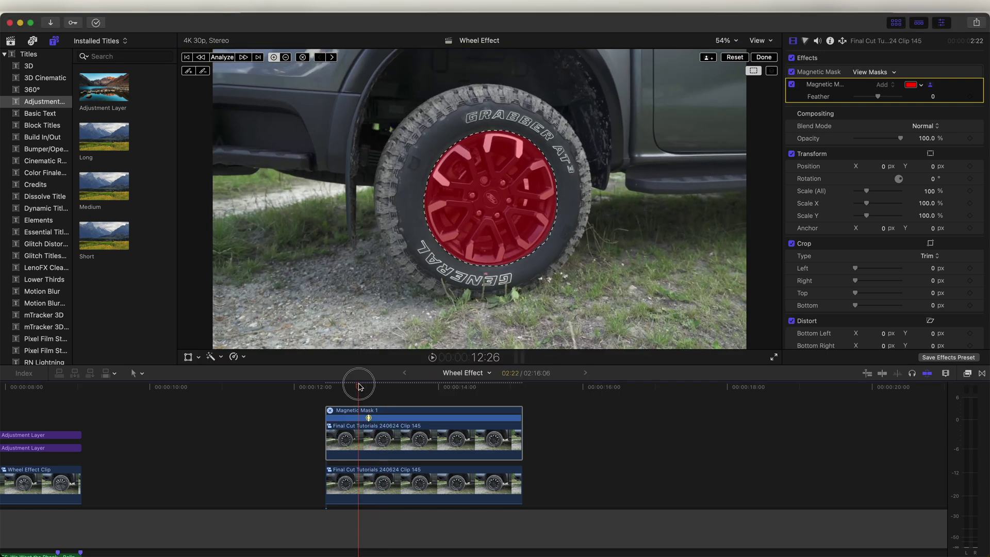
{"action": "mouse_move", "coordinate": [343, 387]}
{"action": "left_mouse_down"}
{"action": "mouse_move", "coordinate": [327, 387]}
{"action": "mouse_move", "coordinate": [340, 386]}
{"action": "left_mouse_up"}
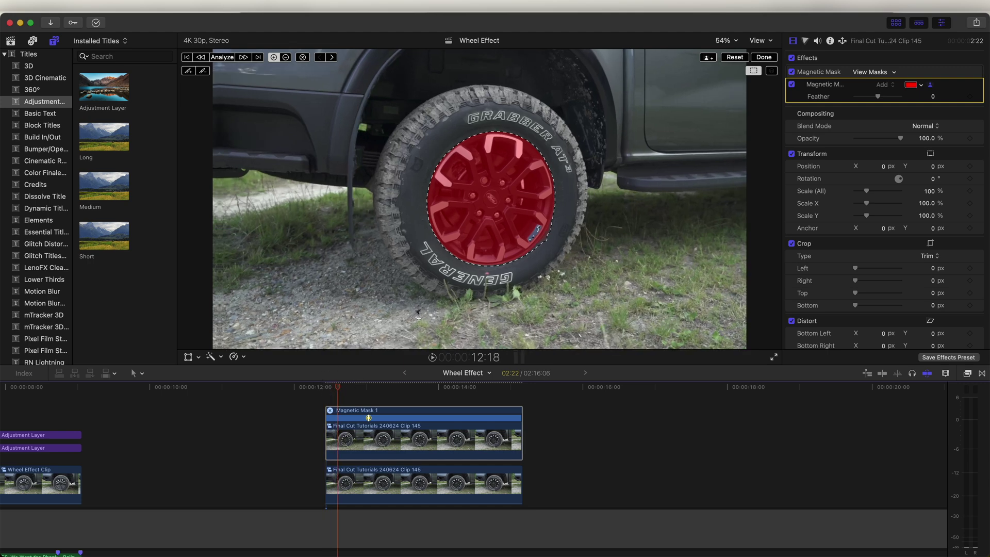
{"action": "left_click", "coordinate": [534, 233]}
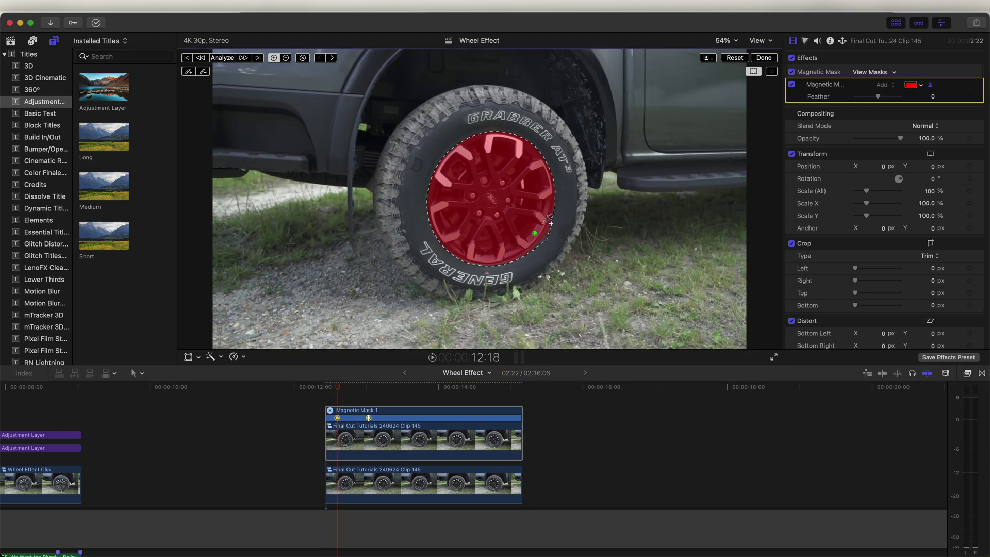
{"action": "left_click_drag", "start_coordinate": [375, 387], "coordinate": [389, 388]}
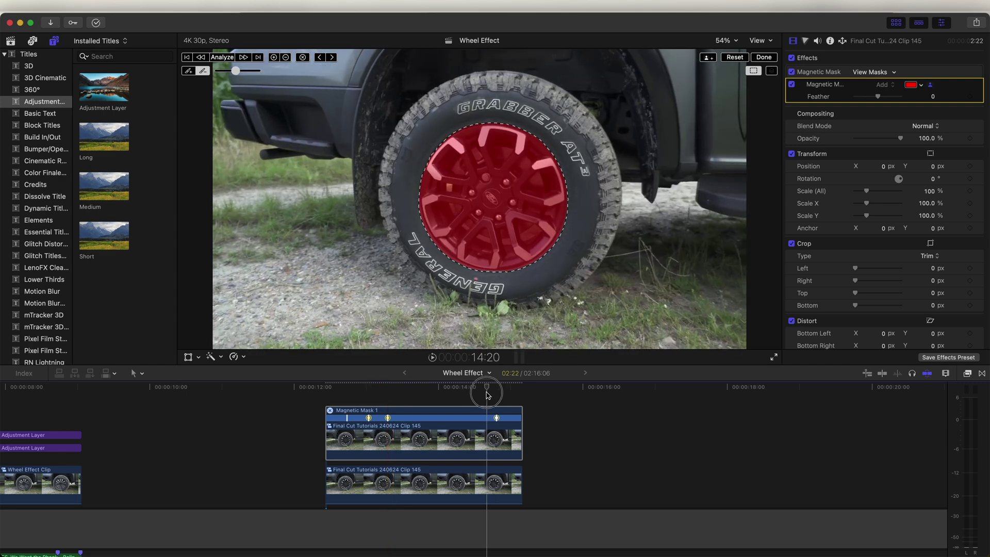
{"action": "left_click_drag", "start_coordinate": [486, 393], "coordinate": [408, 387]}
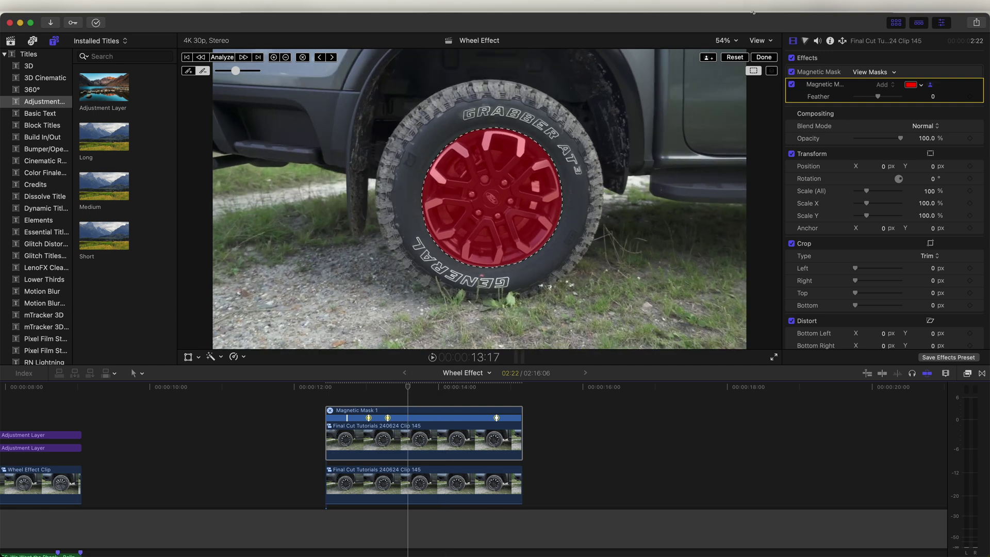
{"action": "left_click", "coordinate": [763, 56]}
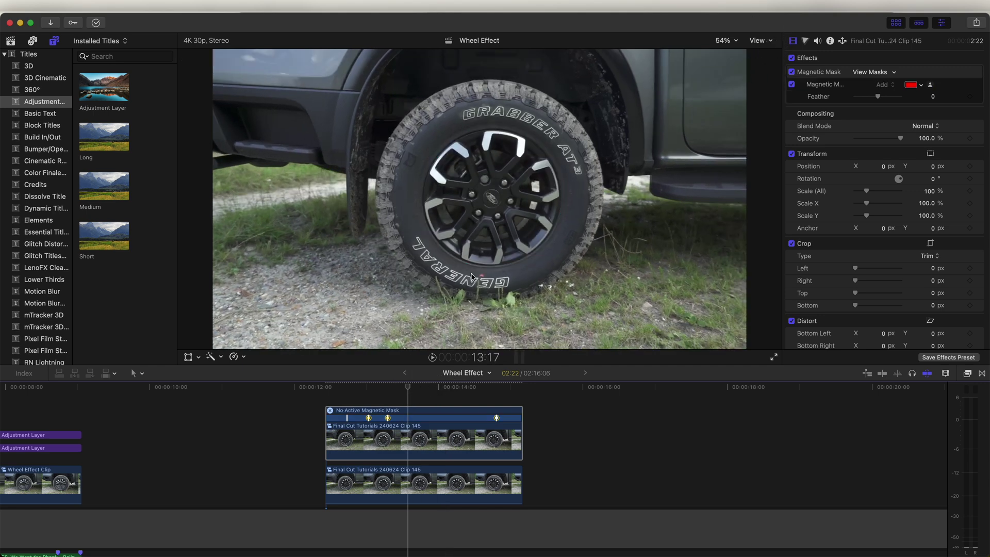
Step: Temporarily disable the lower clip to inspect the isolated rim along the whole clip, and re-enable it
{"action": "left_click", "coordinate": [330, 484]}
{"action": "key", "text": "v"}
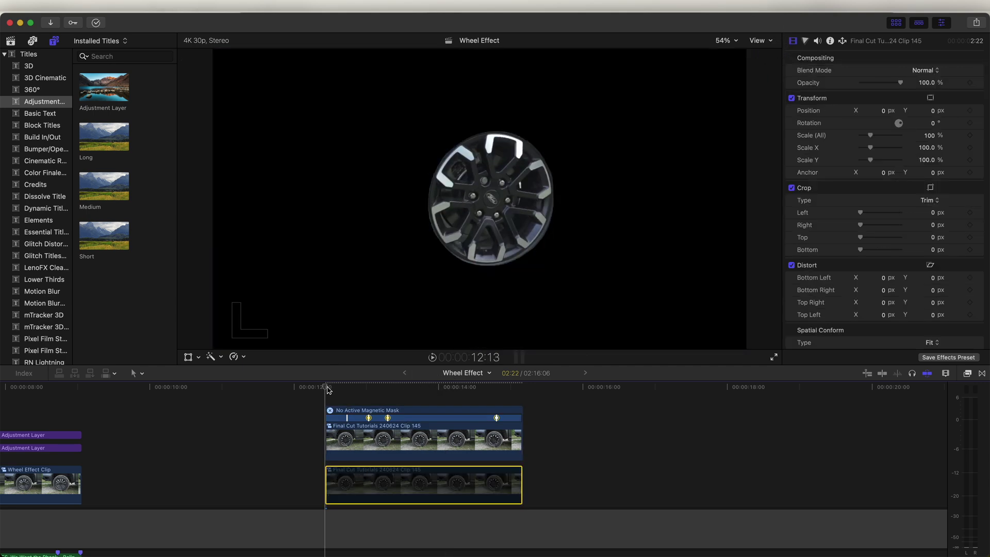
{"action": "left_click_drag", "start_coordinate": [331, 389], "coordinate": [503, 388]}
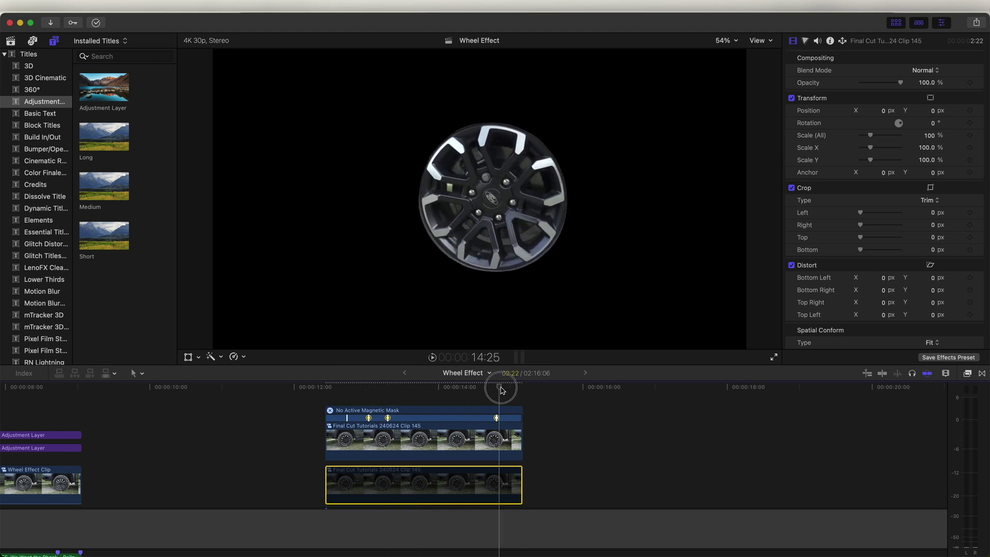
{"action": "key", "text": "v"}
Step: Set the masked clip's feather to 19 and align its transform to the hub with Anchor X and Position X at 88.5 px
{"action": "left_click", "coordinate": [415, 446]}
{"action": "scroll", "coordinate": [415, 446], "scroll_direction": "up", "scroll_amount": 1}
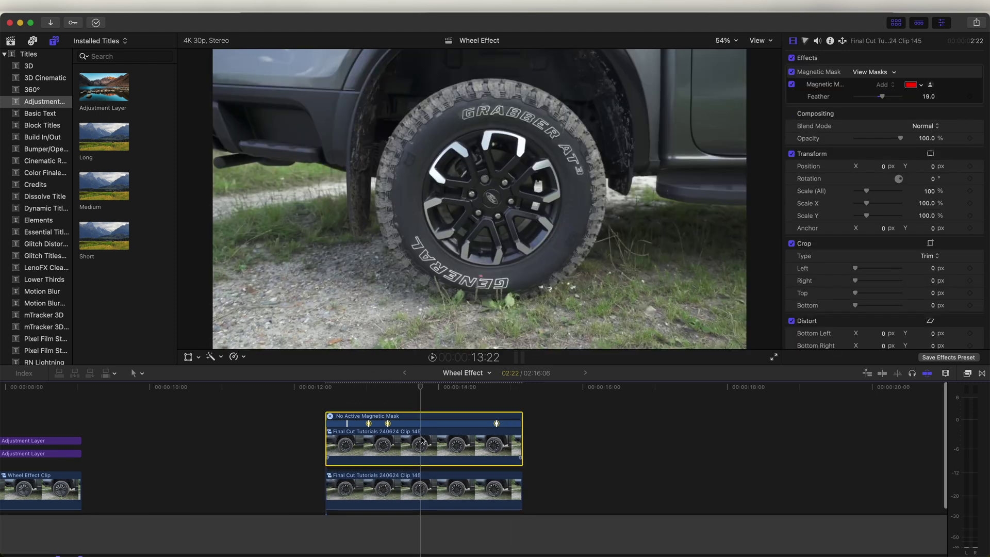
{"action": "left_click", "coordinate": [189, 356]}
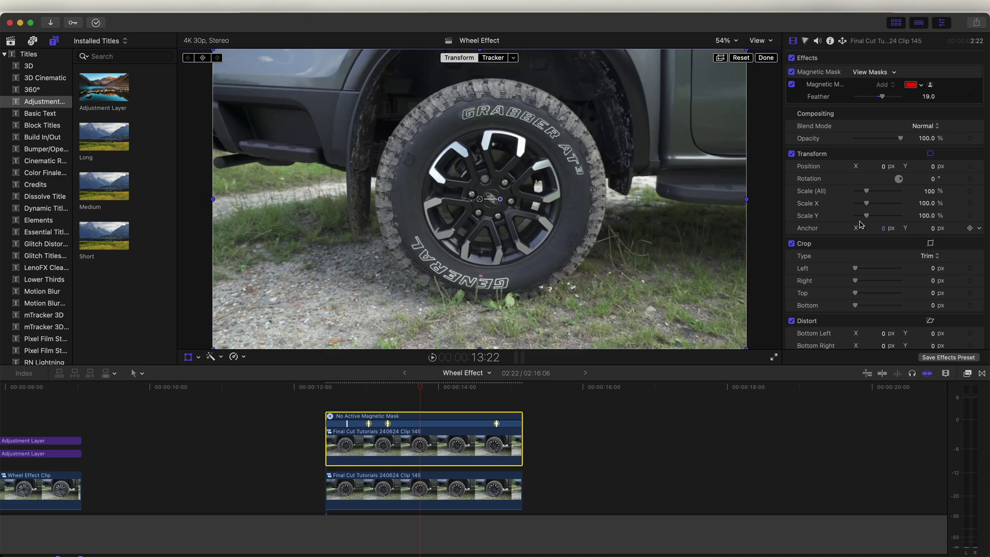
{"action": "left_click_drag", "start_coordinate": [883, 231], "coordinate": [900, 231]}
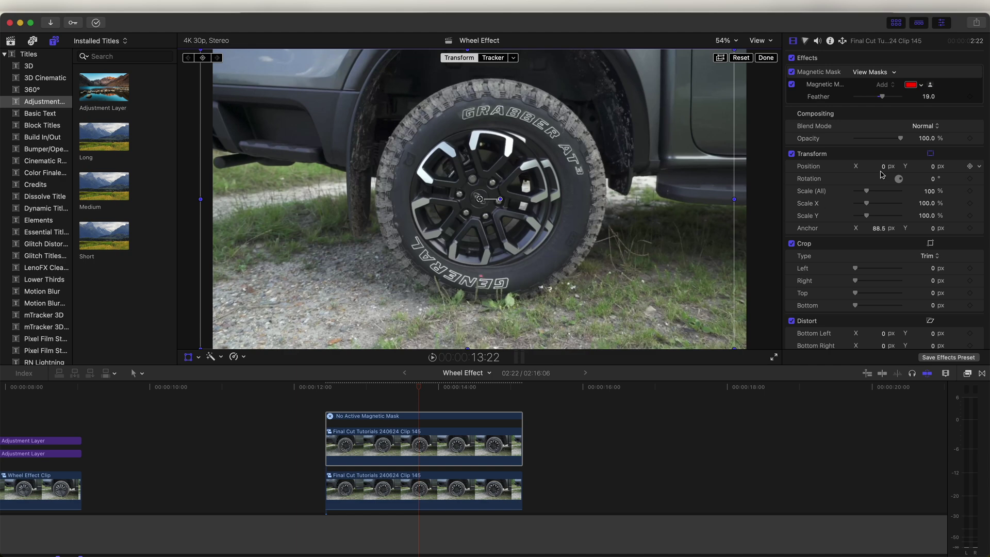
{"action": "left_click_drag", "start_coordinate": [884, 169], "coordinate": [890, 169]}
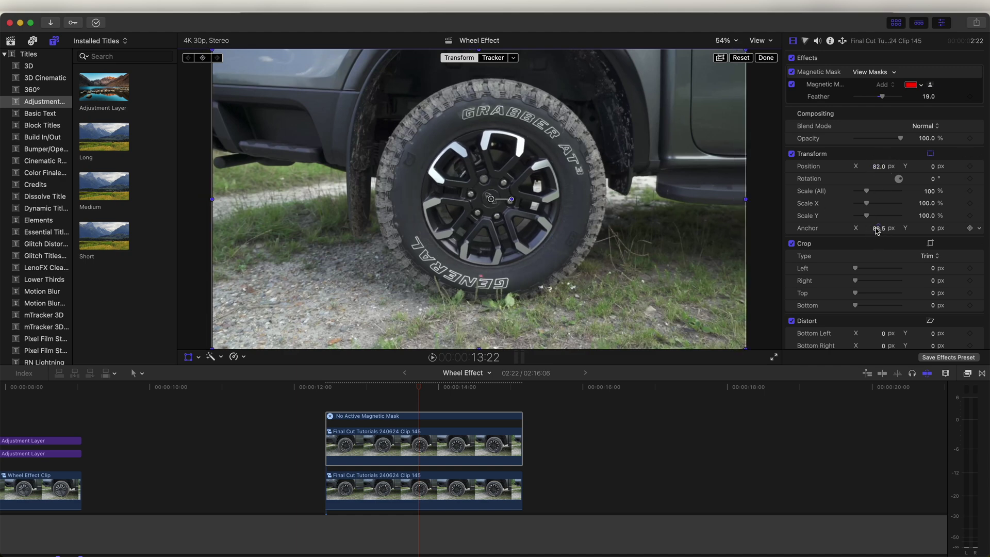
{"action": "left_click", "coordinate": [879, 167]}
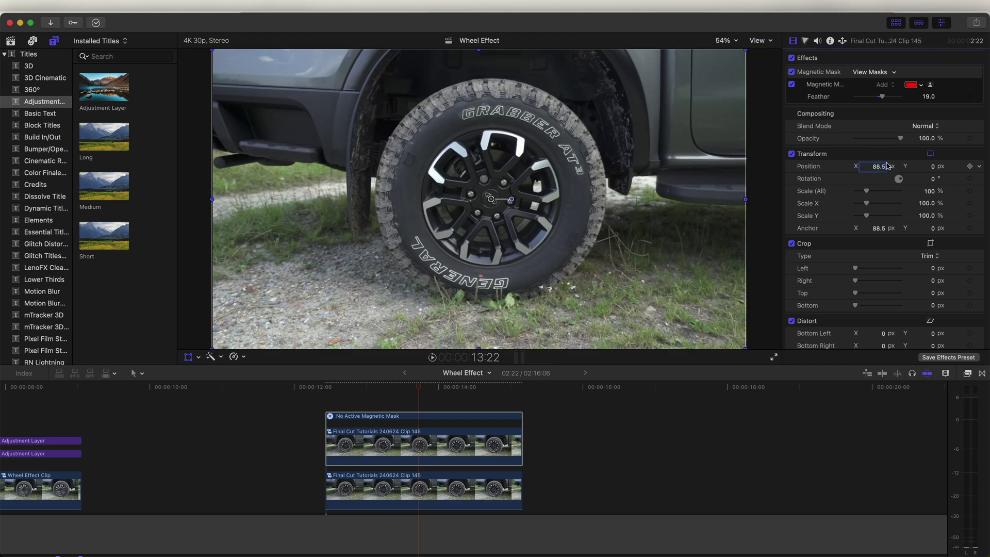
{"action": "type", "text": "88.5"}
{"action": "key", "text": "Return"}
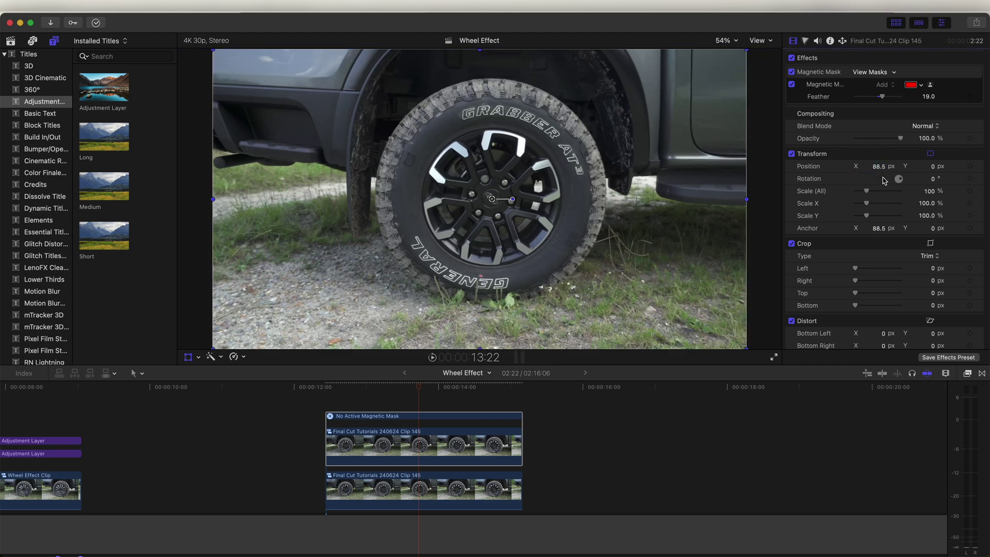
Step: Keyframe the masked clip's overall scale from 100% at its start to 89% at its last frame
{"action": "left_click_drag", "start_coordinate": [338, 384], "coordinate": [324, 390]}
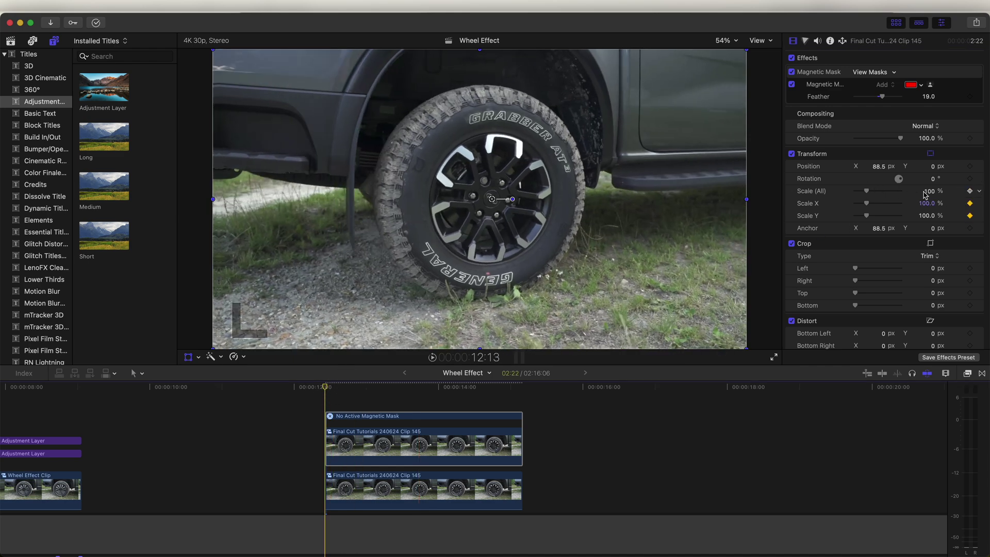
{"action": "left_click", "coordinate": [520, 386]}
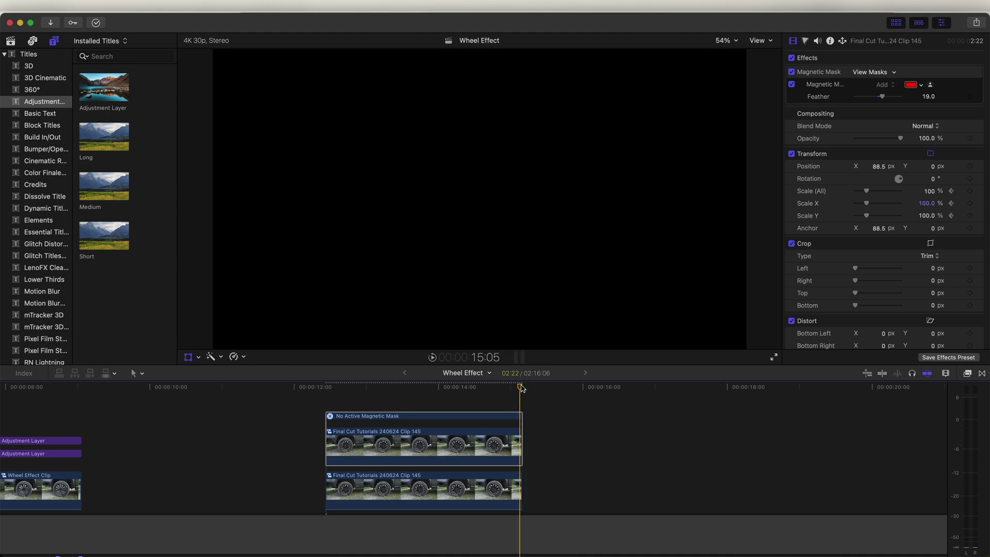
{"action": "left_click_drag", "start_coordinate": [866, 193], "coordinate": [865, 192]}
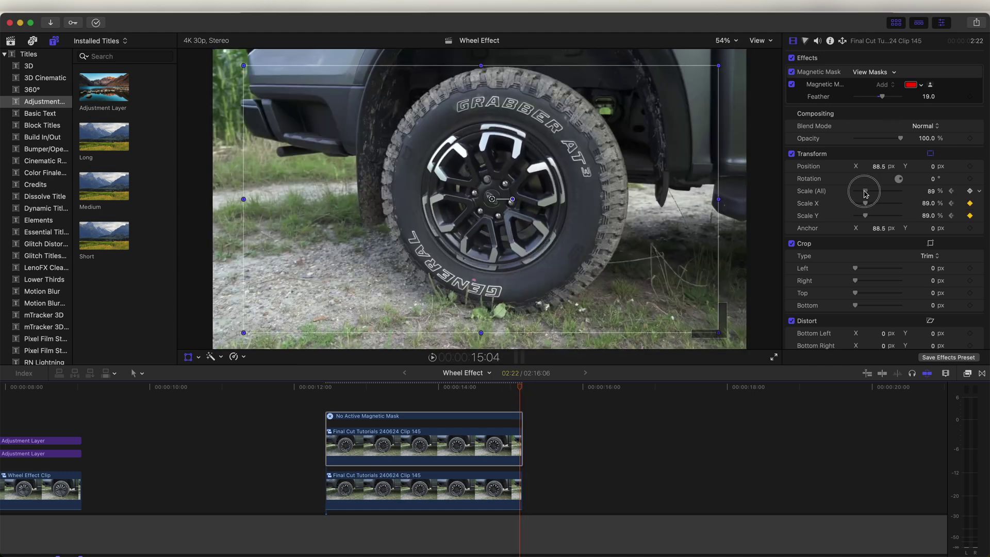
Step: Stack further copies of the masked clip on top, each with a smaller ending scale, down to 57%
{"action": "left_click_drag", "start_coordinate": [427, 441], "coordinate": [435, 418], "text": "alt"}
{"action": "left_click", "coordinate": [441, 418]}
{"action": "left_click_drag", "start_coordinate": [866, 192], "coordinate": [865, 194]}
{"action": "left_click_drag", "start_coordinate": [440, 414], "coordinate": [440, 410]}
{"action": "left_click_drag", "start_coordinate": [864, 192], "coordinate": [862, 195]}
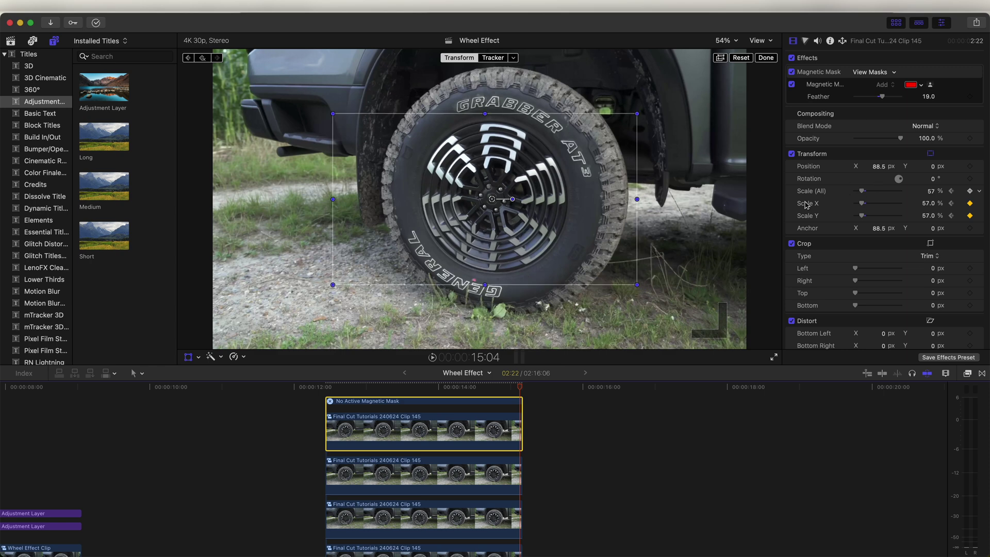
Step: Continue stacking masked copies down to an ending scale of 27%, close the transform controls, and play the effect from its start
{"action": "scroll", "coordinate": [446, 444], "scroll_direction": "up", "scroll_amount": 1}
{"action": "left_click_drag", "start_coordinate": [444, 449], "coordinate": [444, 415]}
{"action": "left_click", "coordinate": [468, 431]}
{"action": "left_click_drag", "start_coordinate": [861, 191], "coordinate": [860, 195]}
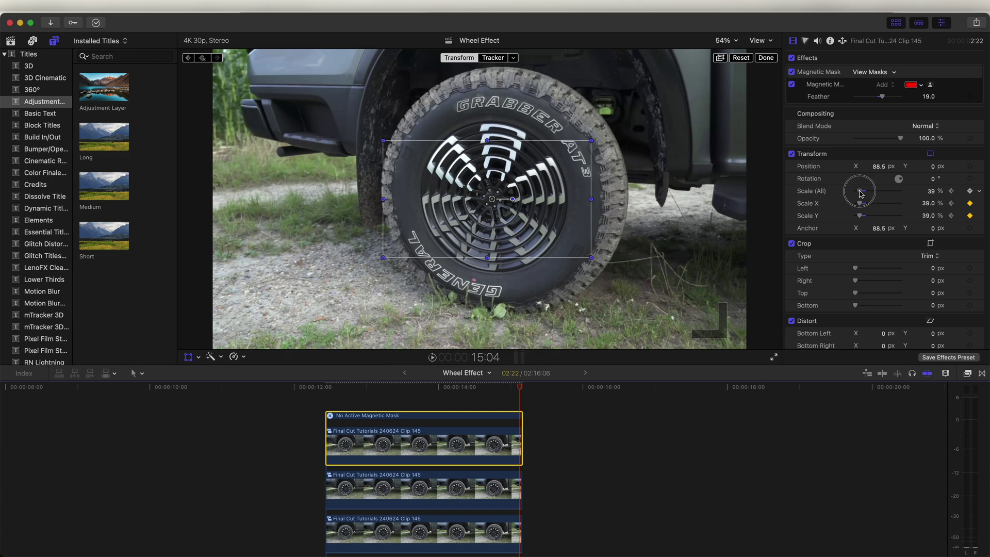
{"action": "left_click", "coordinate": [766, 58]}
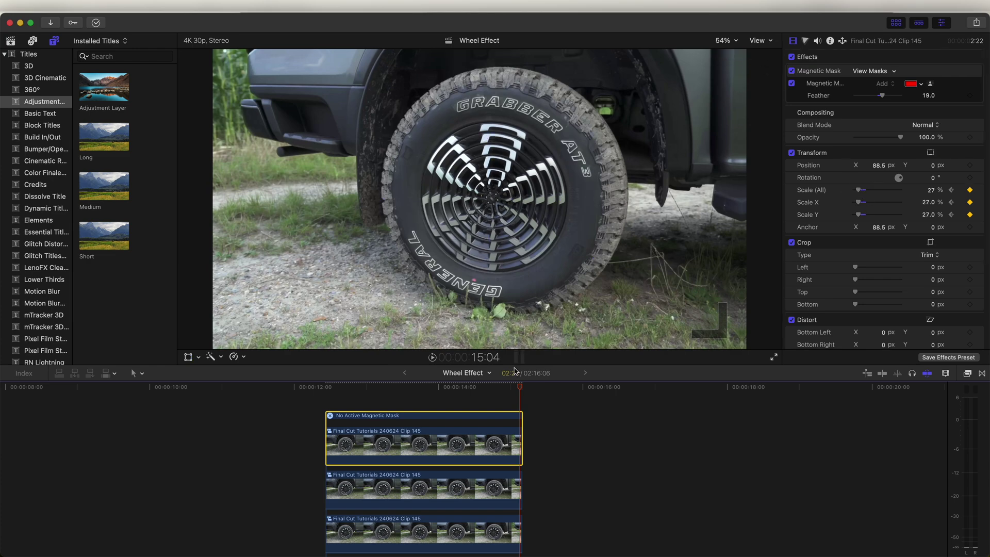
{"action": "left_click_drag", "start_coordinate": [518, 386], "coordinate": [325, 387]}
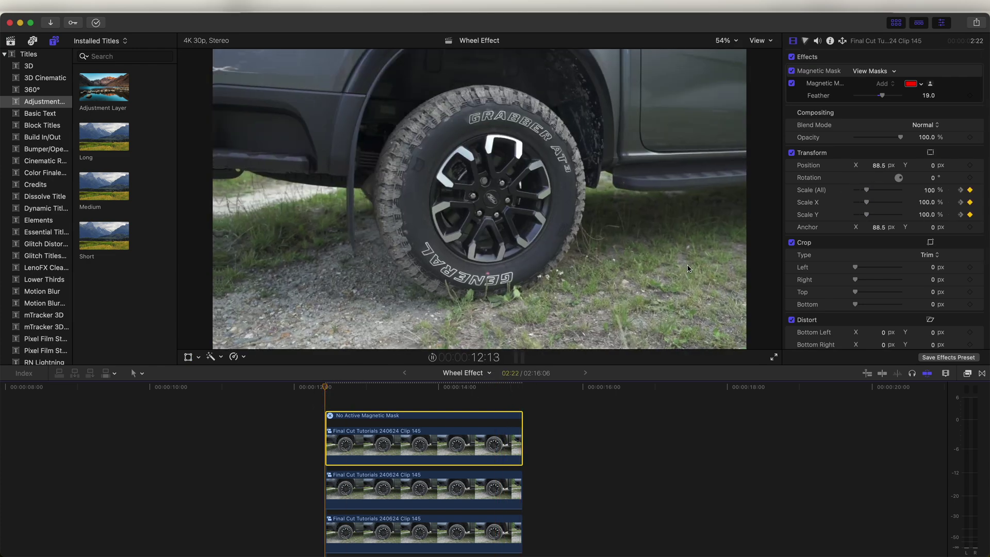
{"action": "key", "text": "space"}
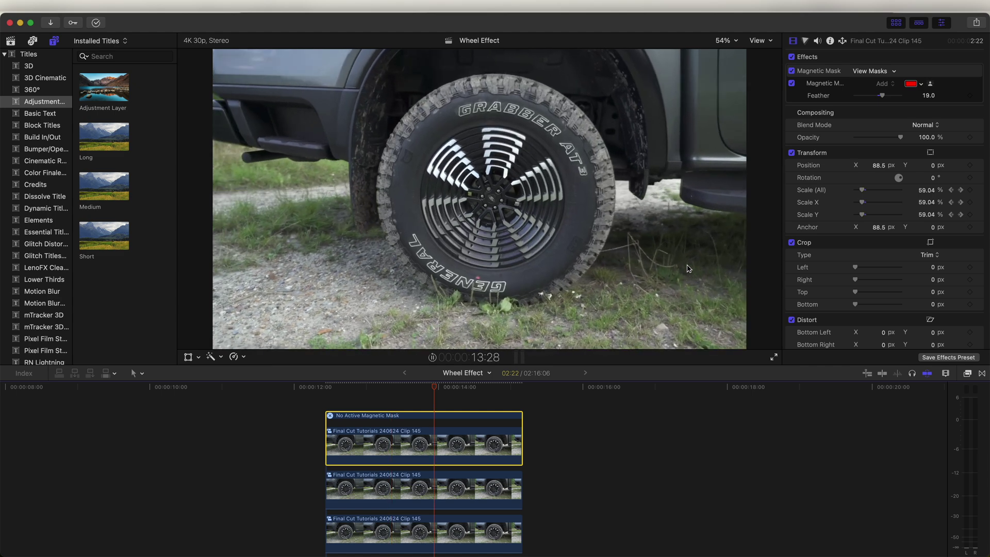
Step: Combine all the stacked wheel clips into one new compound clip with the default name
{"action": "left_click_drag", "start_coordinate": [543, 510], "coordinate": [452, 383]}
{"action": "right_click", "coordinate": [444, 446]}
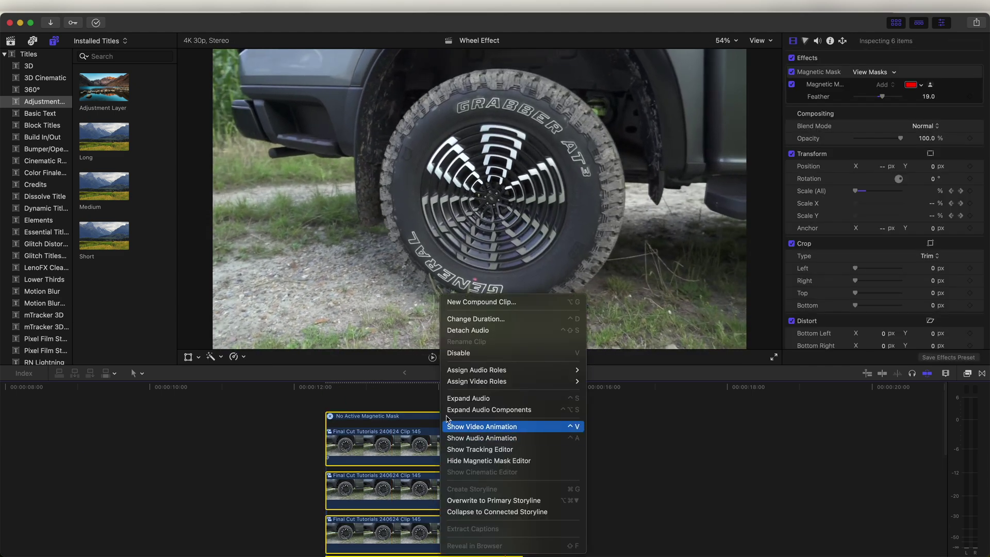
{"action": "left_click", "coordinate": [475, 303]}
{"action": "key", "text": "Return"}
Step: Show the compound clip's speed controls and divide it into three segments, speeding up the middle and keeping both ends at 100%
{"action": "left_click_drag", "start_coordinate": [400, 381], "coordinate": [334, 405]}
{"action": "scroll", "coordinate": [333, 428], "scroll_direction": "down", "scroll_amount": 1}
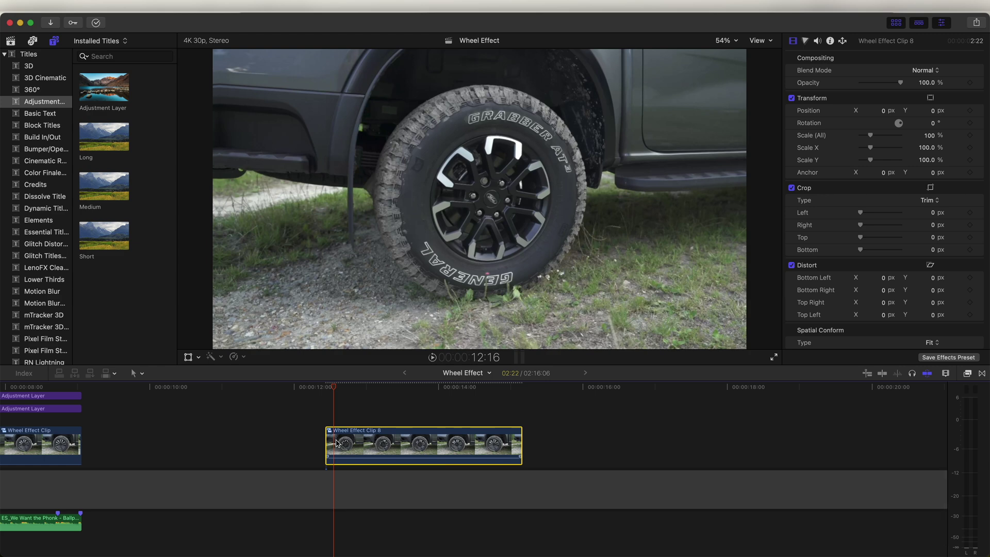
{"action": "key", "text": "ctrl+v"}
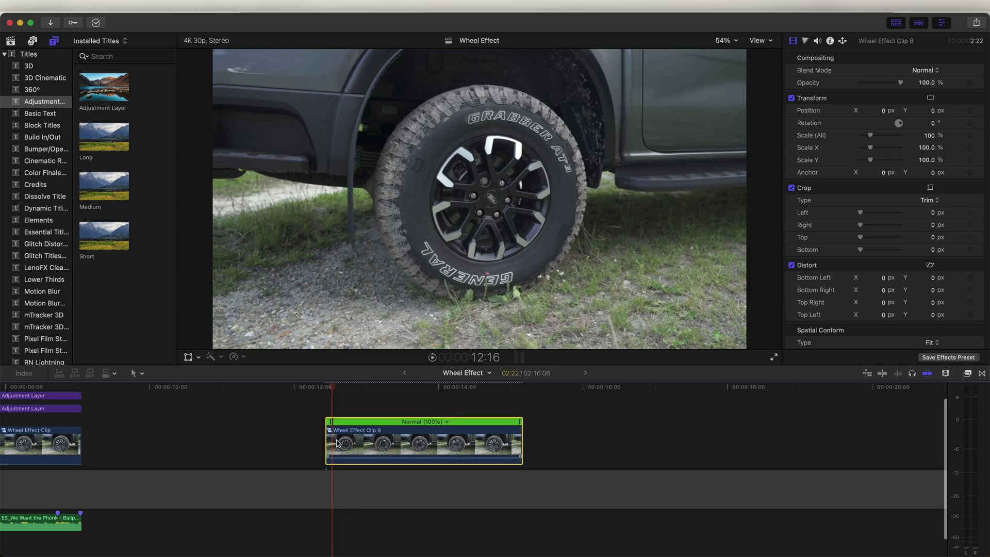
{"action": "key", "text": "super+equal"}
{"action": "scroll", "coordinate": [355, 442], "scroll_direction": "right", "scroll_amount": 1}
{"action": "mouse_move", "coordinate": [447, 393]}
{"action": "left_mouse_down"}
{"action": "mouse_move", "coordinate": [678, 394]}
{"action": "mouse_move", "coordinate": [681, 420]}
{"action": "mouse_move", "coordinate": [355, 421]}
{"action": "left_mouse_up"}
{"action": "key", "text": "super+equal"}
{"action": "mouse_move", "coordinate": [519, 424]}
{"action": "left_mouse_down"}
{"action": "mouse_move", "coordinate": [505, 425]}
{"action": "mouse_move", "coordinate": [513, 426]}
{"action": "left_mouse_up"}
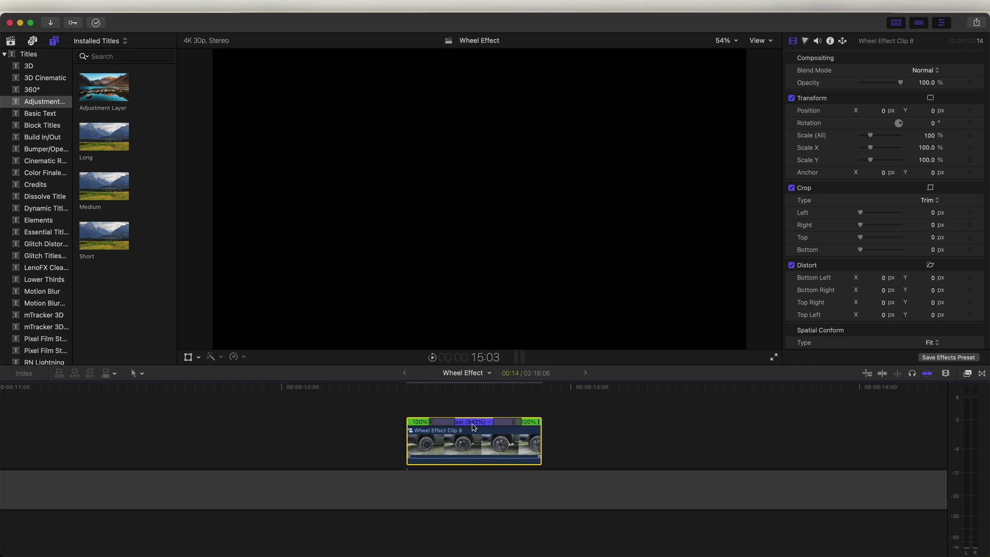
Step: Slow down the first and last speed segments of the compound clip and adjust the transition into its fast middle segment
{"action": "left_click_drag", "start_coordinate": [431, 422], "coordinate": [452, 422]}
{"action": "left_click_drag", "start_coordinate": [558, 423], "coordinate": [605, 425]}
{"action": "mouse_move", "coordinate": [481, 423]}
{"action": "left_mouse_down"}
{"action": "mouse_move", "coordinate": [516, 422]}
{"action": "mouse_move", "coordinate": [496, 424]}
{"action": "left_mouse_up"}
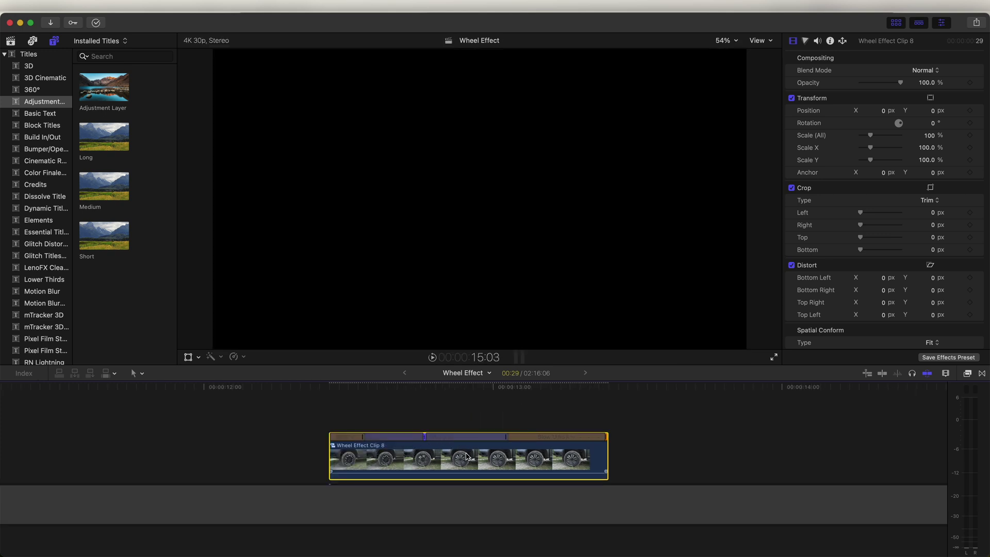
Step: Duplicate the speed-ramped compound clip directly after the original and turn the copy into a new compound clip with the default name
{"action": "left_click_drag", "start_coordinate": [469, 454], "coordinate": [760, 449]}
{"action": "right_click", "coordinate": [651, 454]}
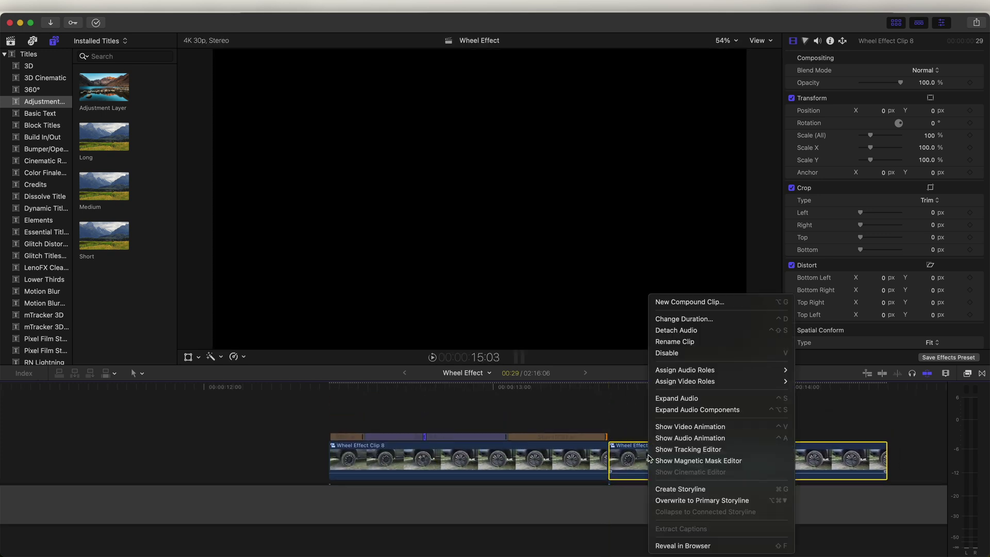
{"action": "left_click", "coordinate": [675, 303]}
{"action": "left_click", "coordinate": [644, 300]}
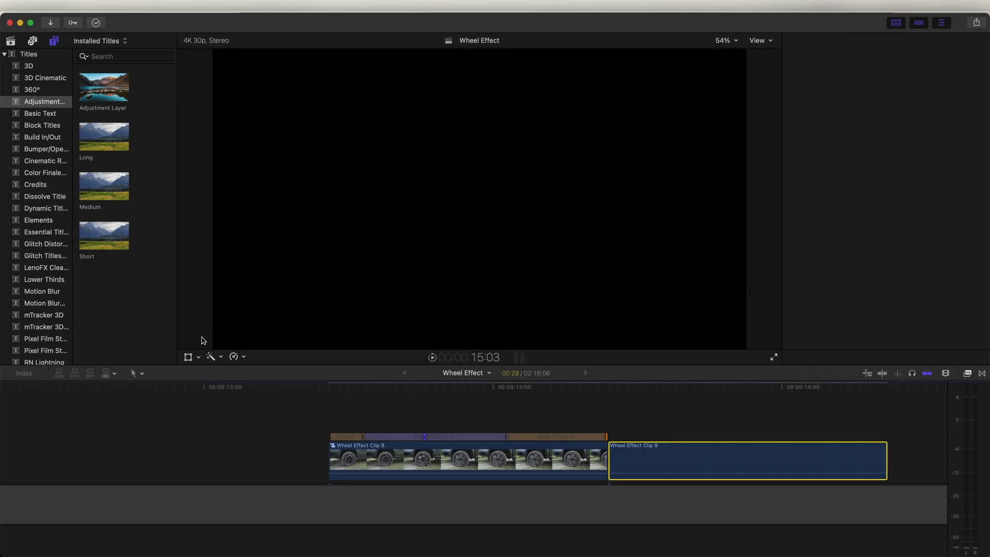
Step: Reverse the second compound clip, add another copy of the compound clip after it, and play the sequence from the start
{"action": "left_click", "coordinate": [233, 356]}
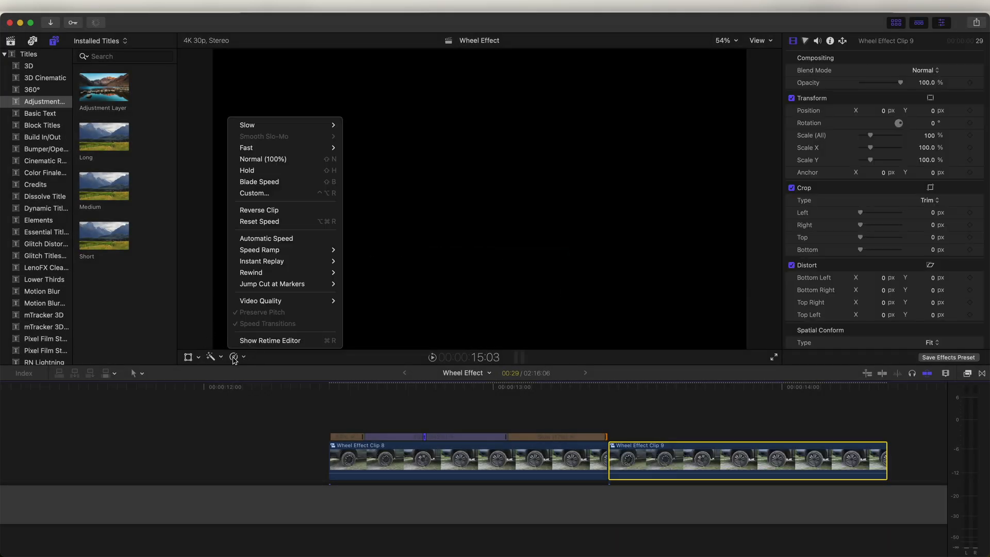
{"action": "left_click", "coordinate": [272, 211]}
{"action": "left_click", "coordinate": [447, 393]}
{"action": "left_click_drag", "start_coordinate": [447, 395], "coordinate": [800, 398]}
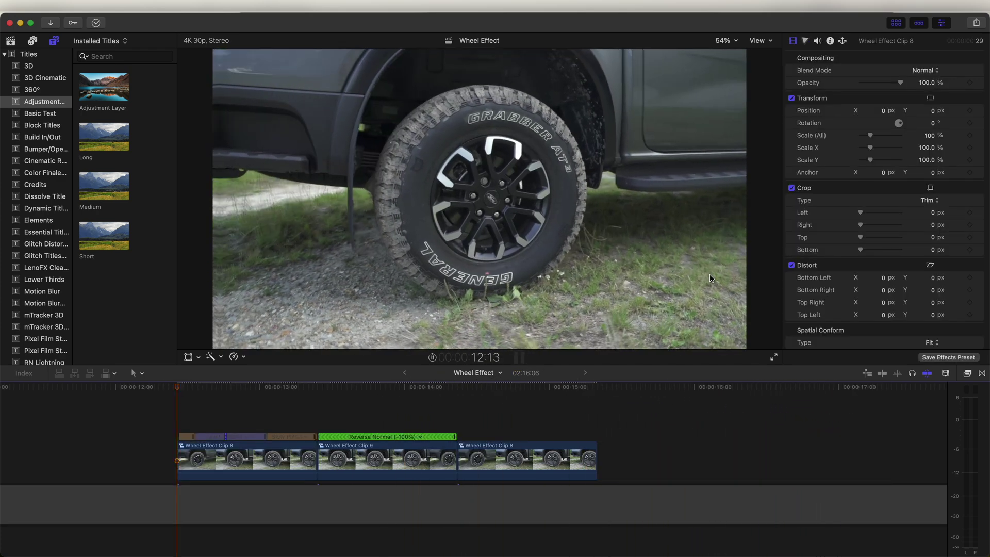
{"action": "key", "text": "space"}
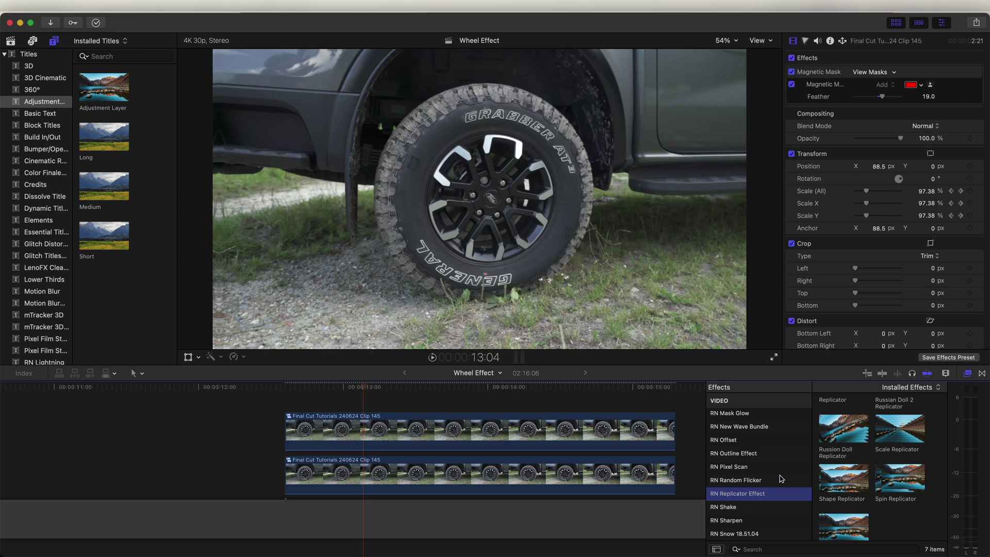
Step: Apply the Scale Replicator effect from RN Replicator Effect to the upper masked wheel clip and play the result
{"action": "left_click", "coordinate": [966, 376]}
{"action": "left_click", "coordinate": [966, 377]}
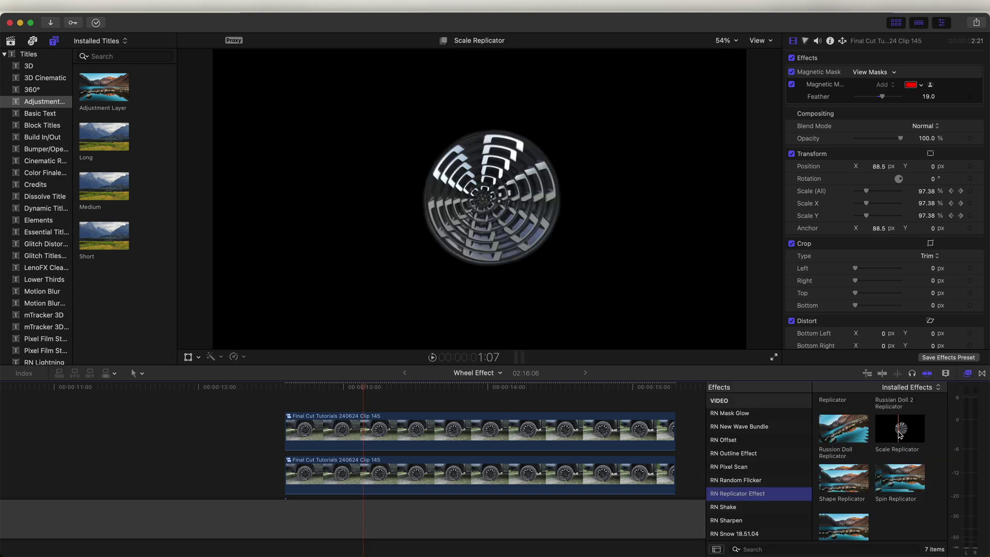
{"action": "left_click_drag", "start_coordinate": [898, 432], "coordinate": [401, 426]}
{"action": "key", "text": "space"}
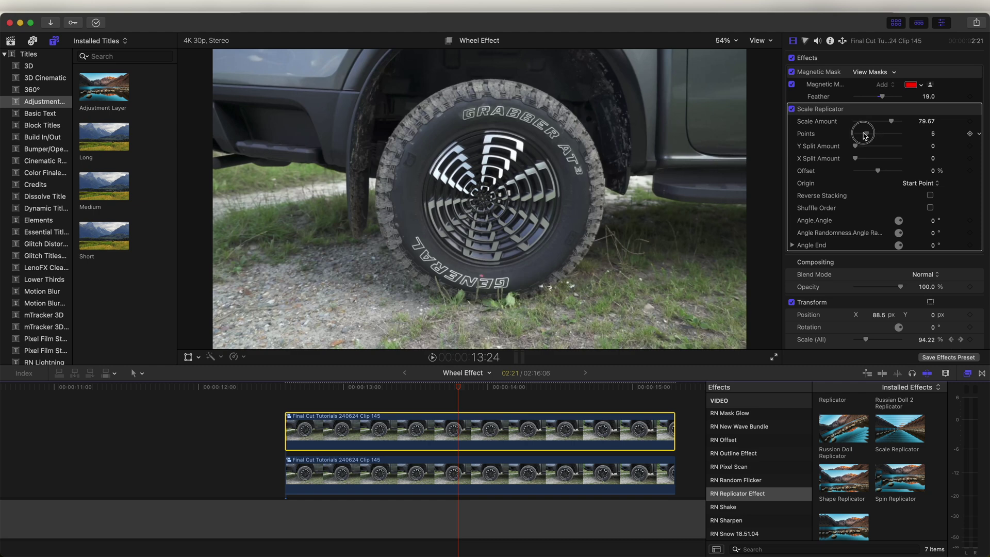
Step: Set the Scale Replicator to 8 points, a scale amount of 84.34 and an X split amount of 1.82
{"action": "mouse_move", "coordinate": [865, 135]}
{"action": "left_mouse_down"}
{"action": "mouse_move", "coordinate": [853, 134]}
{"action": "mouse_move", "coordinate": [909, 139]}
{"action": "mouse_move", "coordinate": [873, 132]}
{"action": "left_mouse_up"}
{"action": "mouse_move", "coordinate": [866, 125]}
{"action": "left_mouse_down"}
{"action": "mouse_move", "coordinate": [893, 126]}
{"action": "mouse_move", "coordinate": [852, 123]}
{"action": "left_mouse_up"}
{"action": "key", "text": "super+z"}
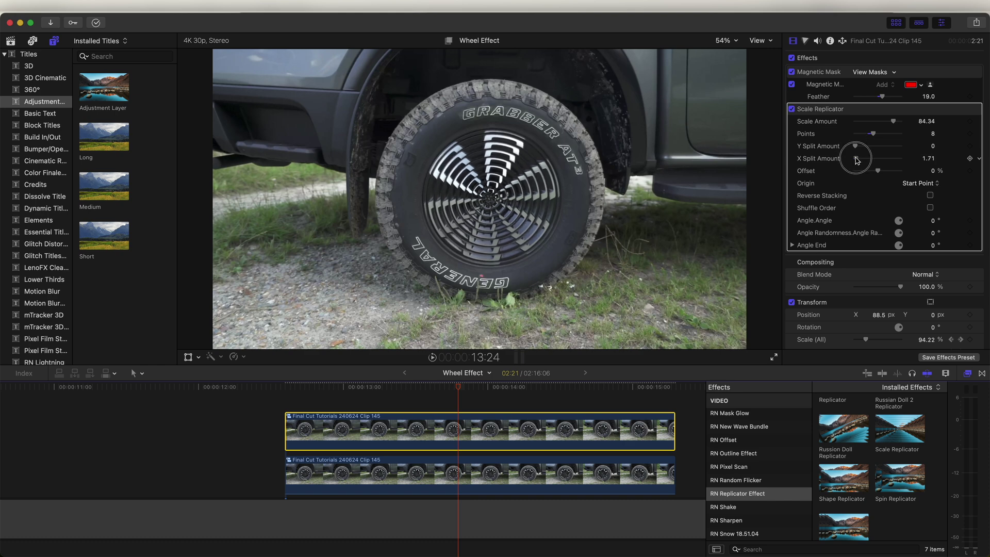
{"action": "left_click_drag", "start_coordinate": [857, 161], "coordinate": [857, 160]}
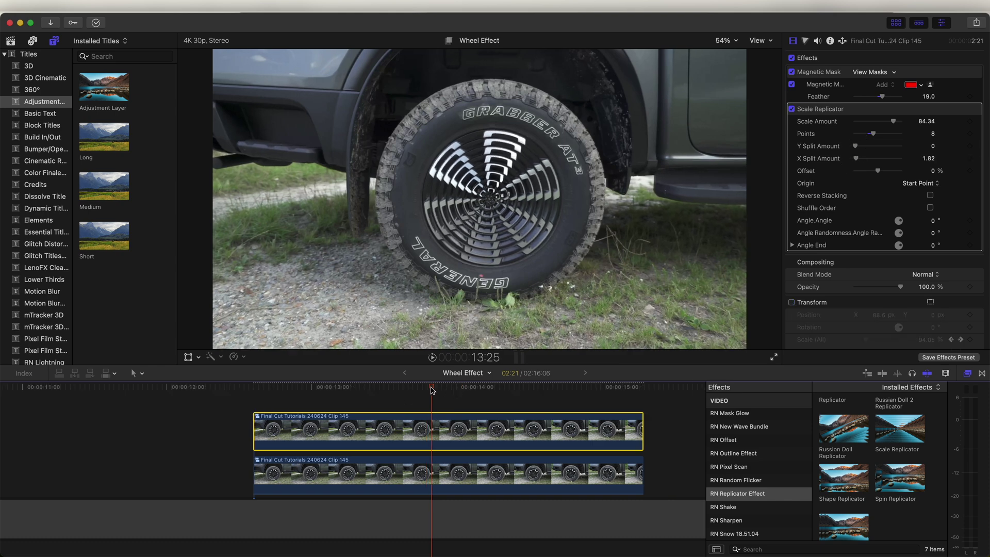
Step: Trim both ends of the upper replicated clip to leave a 21-frame section in its middle, and play it over the base clip
{"action": "left_click_drag", "start_coordinate": [432, 390], "coordinate": [401, 390]}
{"action": "left_click_drag", "start_coordinate": [258, 430], "coordinate": [374, 430]}
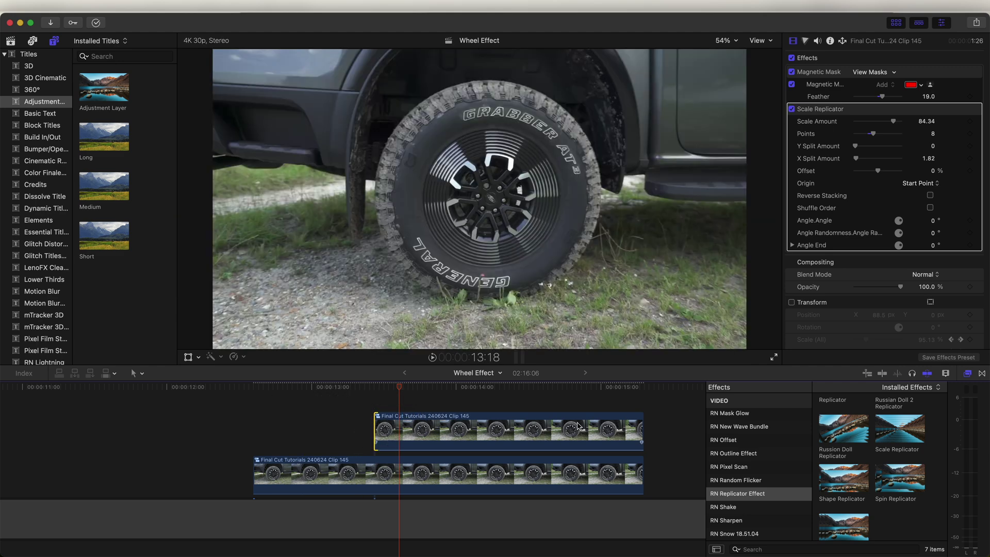
{"action": "left_click_drag", "start_coordinate": [643, 432], "coordinate": [473, 432]}
{"action": "mouse_move", "coordinate": [377, 388]}
{"action": "left_mouse_down"}
{"action": "mouse_move", "coordinate": [475, 393]}
{"action": "mouse_move", "coordinate": [342, 393]}
{"action": "mouse_move", "coordinate": [444, 390]}
{"action": "mouse_move", "coordinate": [364, 390]}
{"action": "left_mouse_up"}
{"action": "key", "text": "space"}
{"action": "key", "text": "space"}
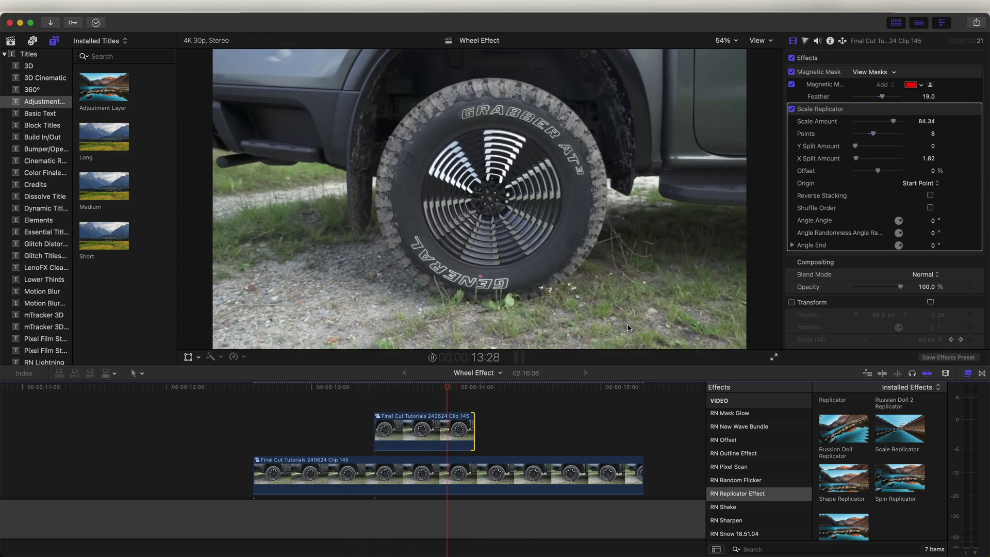